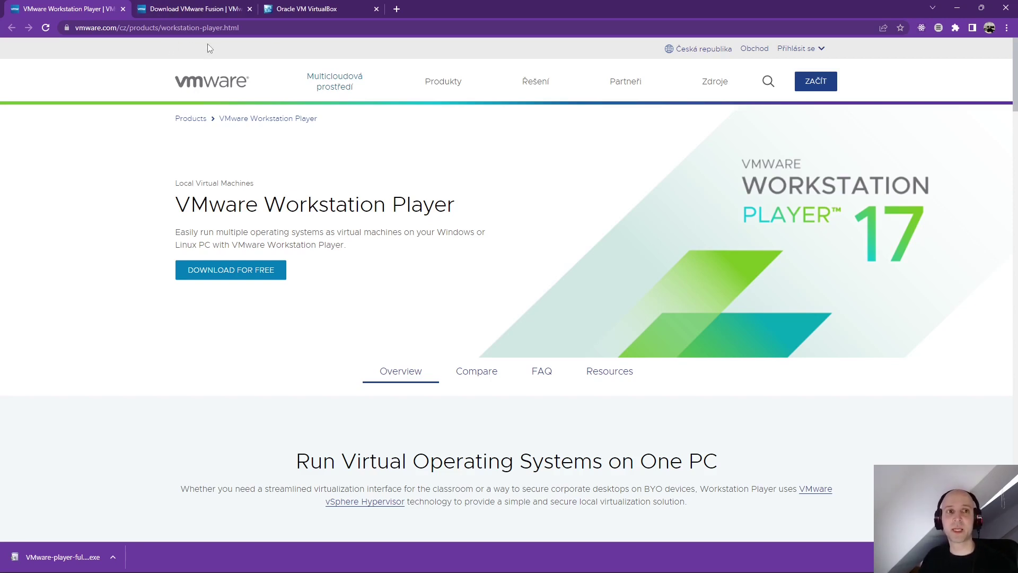
Step: Examine the VMware Workstation Player page for its web address and its supported Windows and Linux platforms
left_click(174, 7)
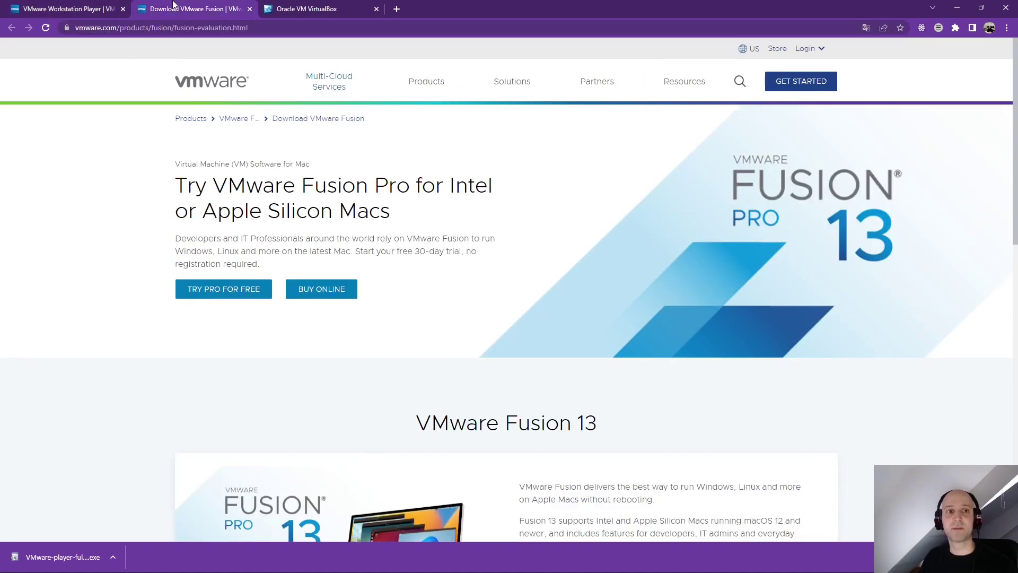
left_click(61, 6)
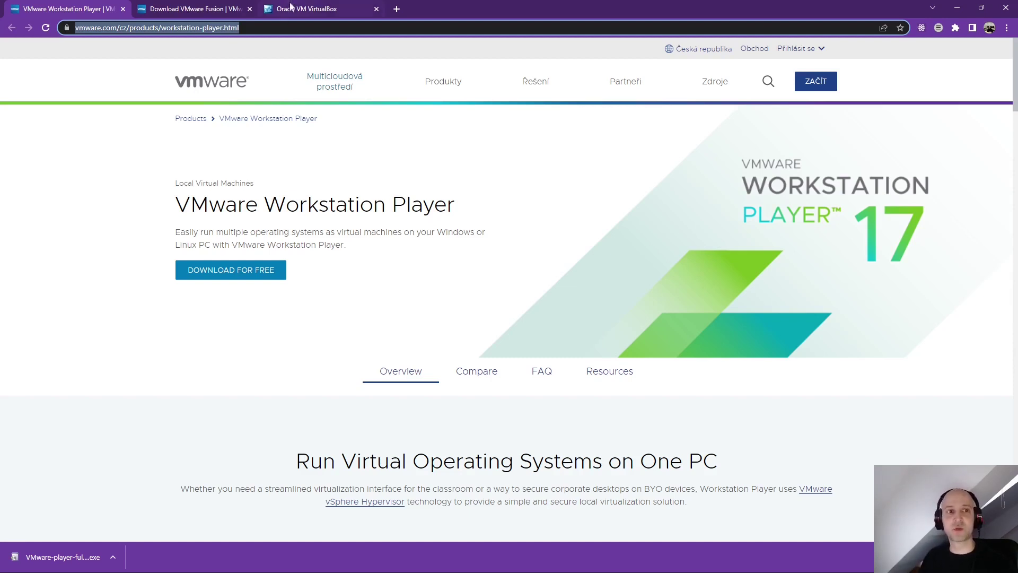
left_click(281, 27)
left_click_drag(282, 27, 76, 28)
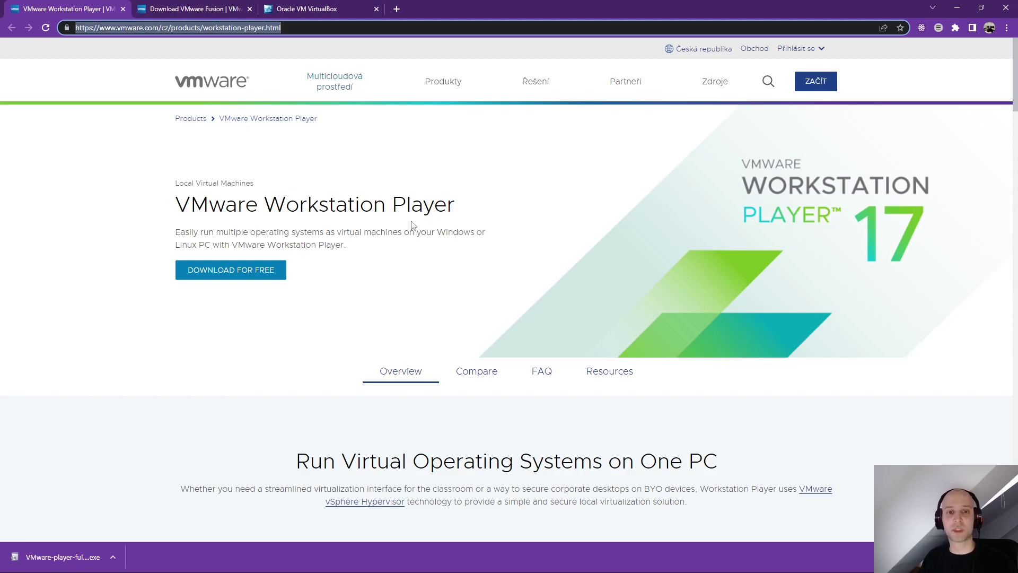
left_click_drag(431, 233, 493, 233)
left_click_drag(175, 246, 222, 245)
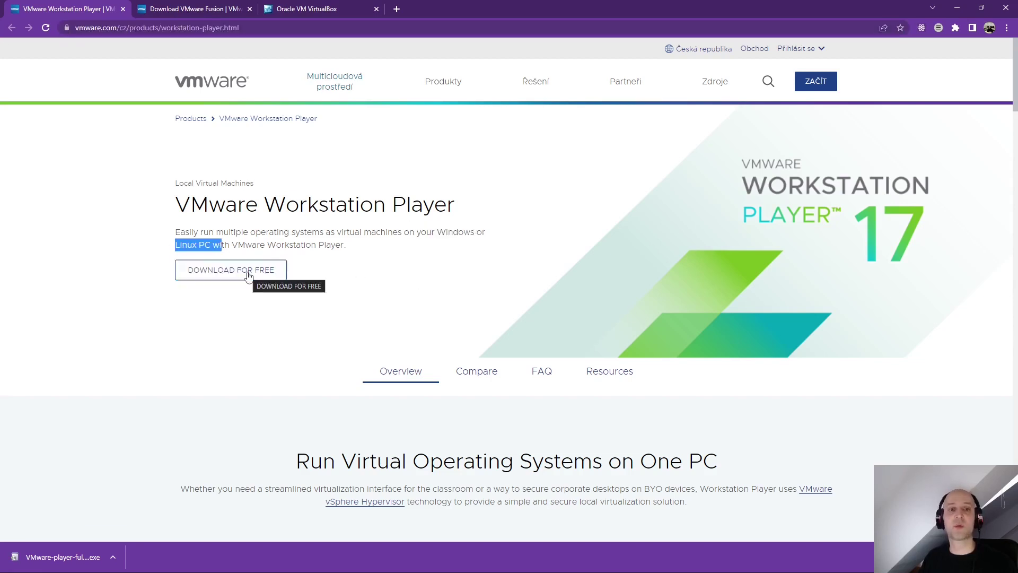
left_click_drag(477, 231, 451, 232)
left_click_drag(175, 245, 212, 246)
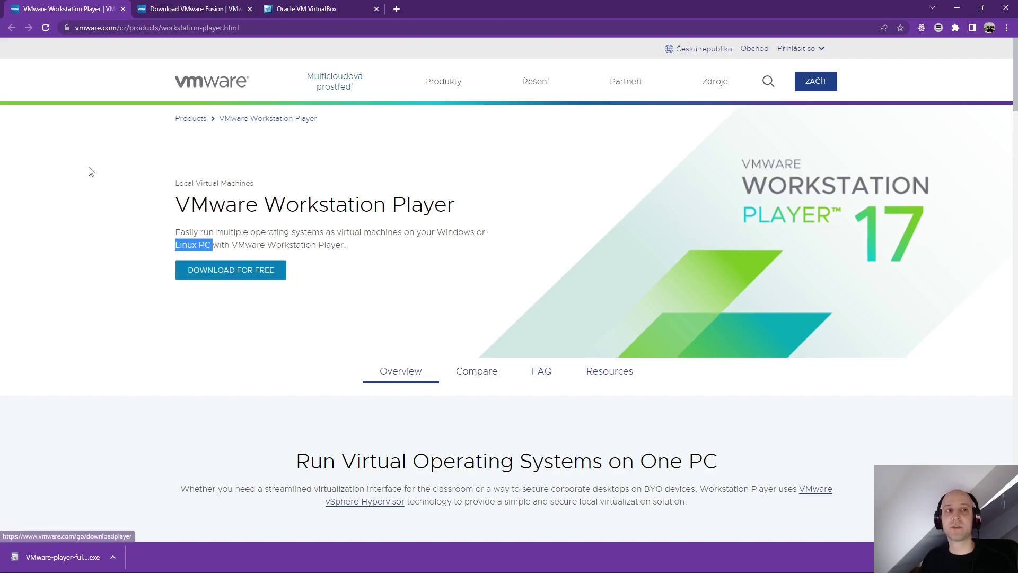
Step: Compare the VMware Fusion Pro page for Intel or Apple Silicon Macs with the Workstation Player page
left_click(194, 8)
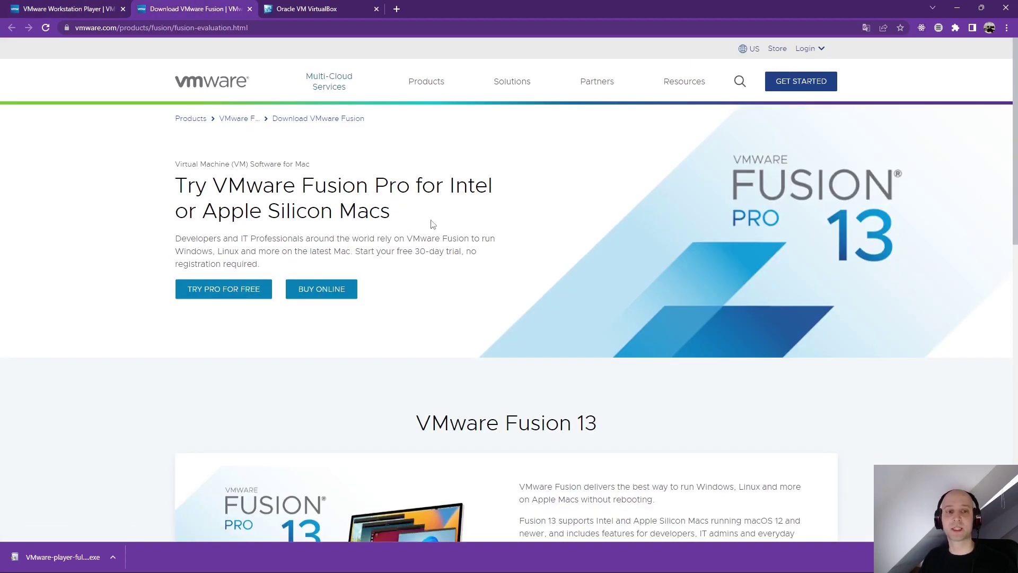
left_click_drag(432, 224, 168, 197)
left_click(293, 208)
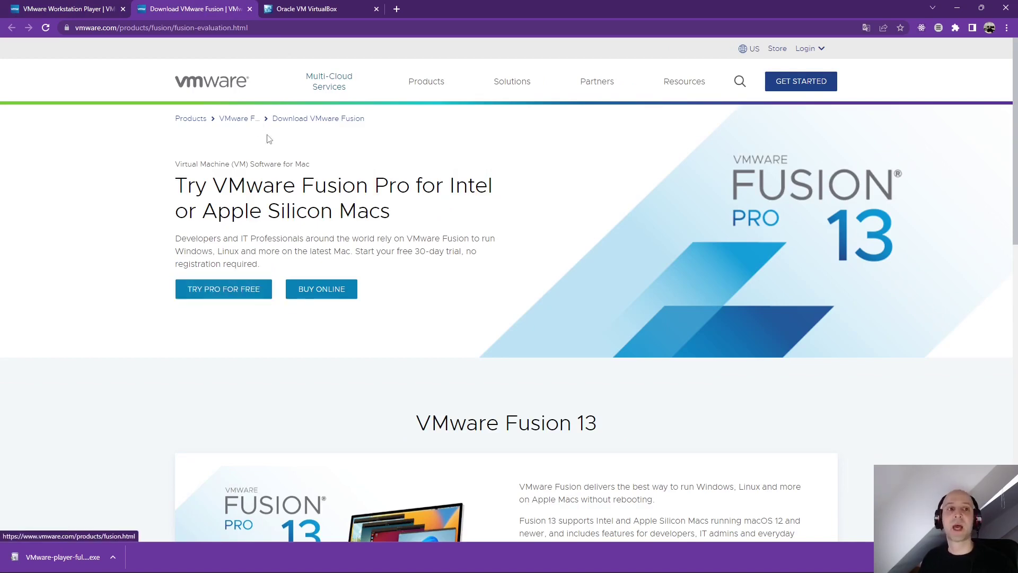
left_click(68, 6)
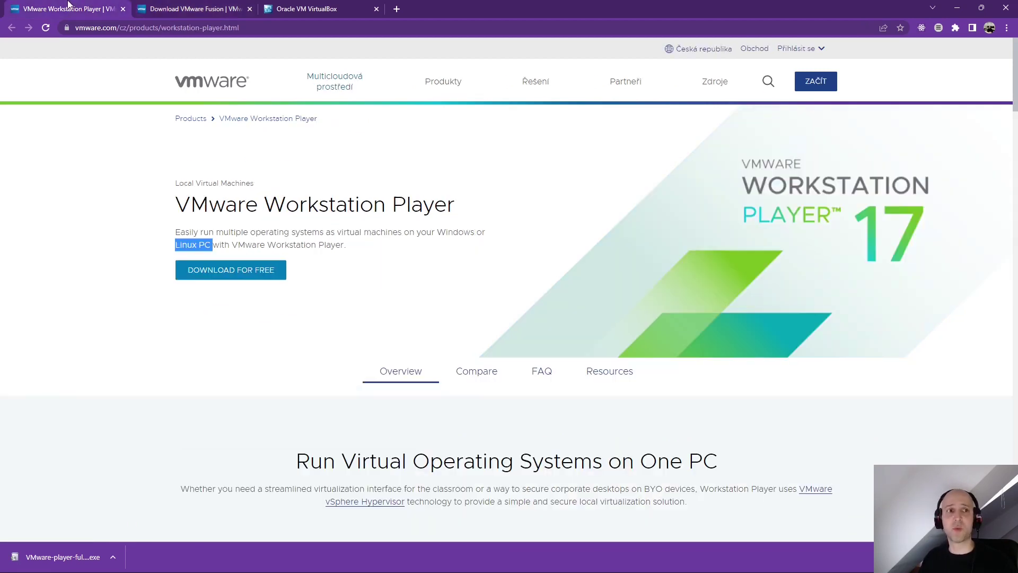
left_click(174, 5)
left_click(127, 6)
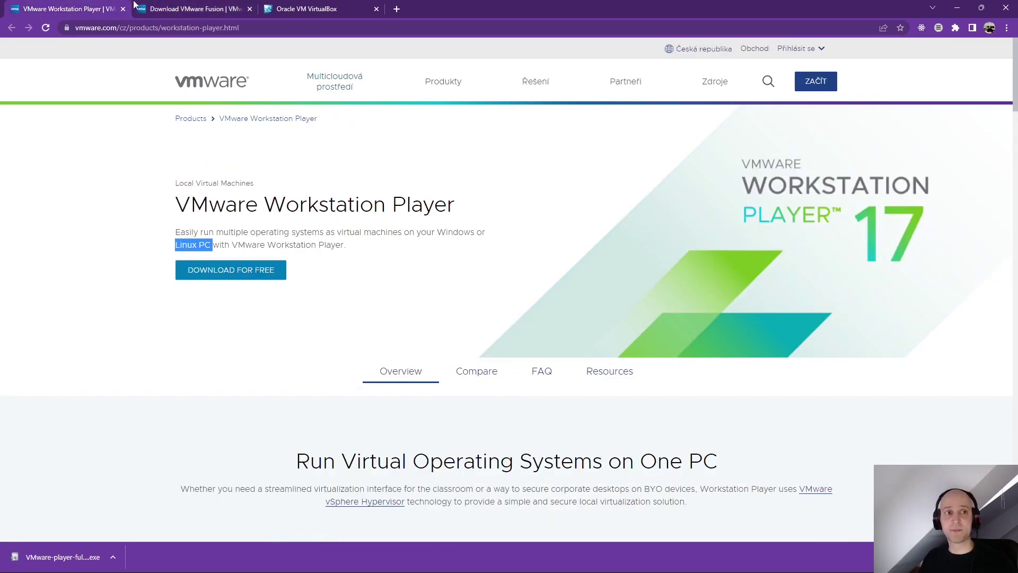
left_click(187, 4)
left_click(115, 5)
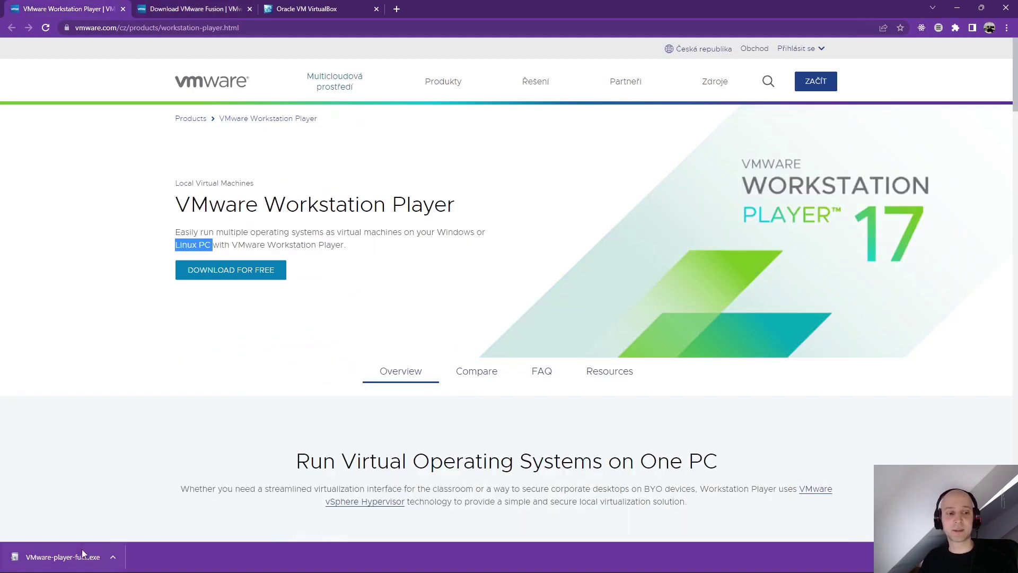
left_click(252, 168)
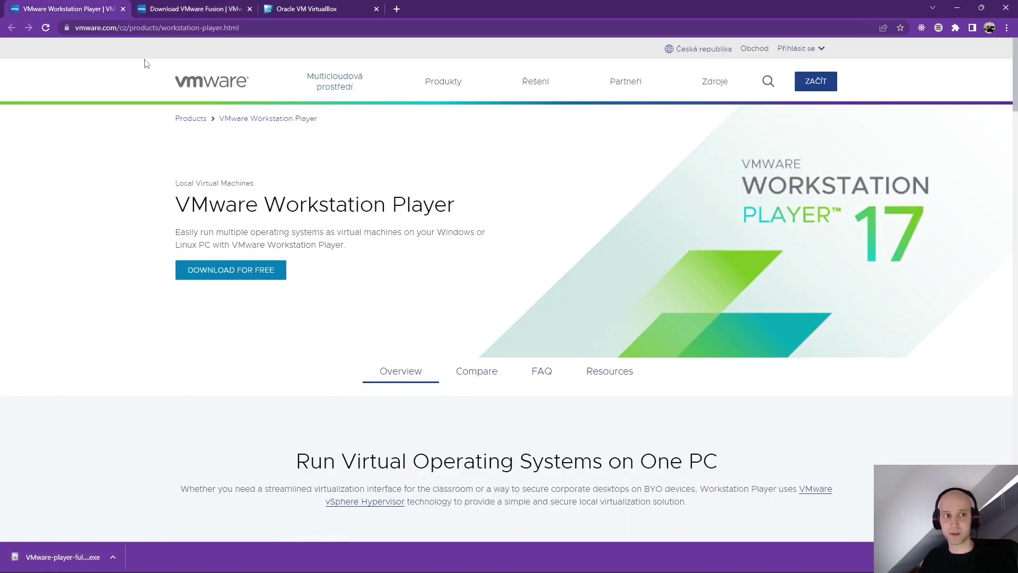
Step: Open the free download page of VMware Workstation Player and go to the downloads for version 17.0
left_click(231, 277)
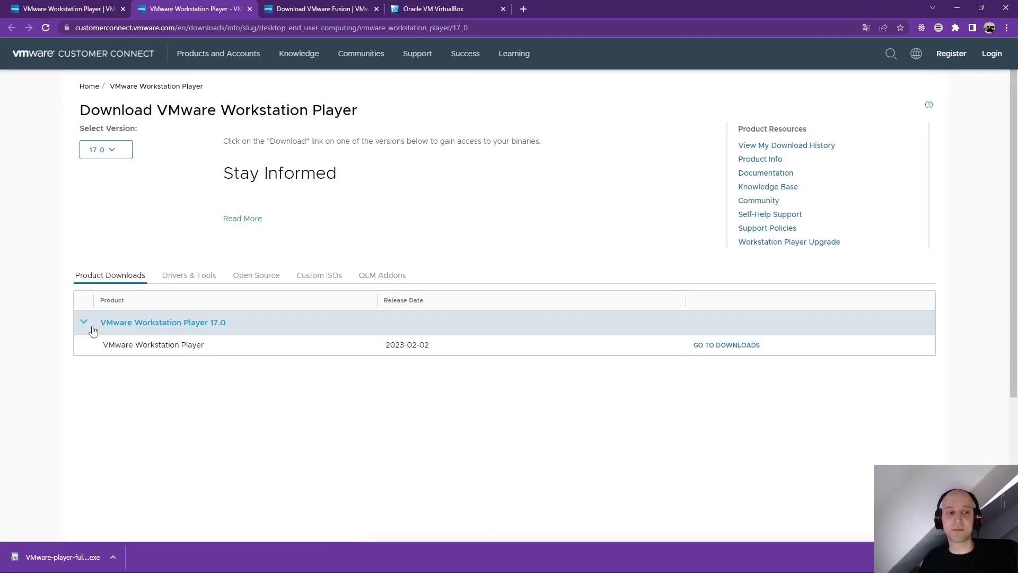
left_click(84, 325)
left_click(85, 325)
left_click(85, 328)
left_click(85, 328)
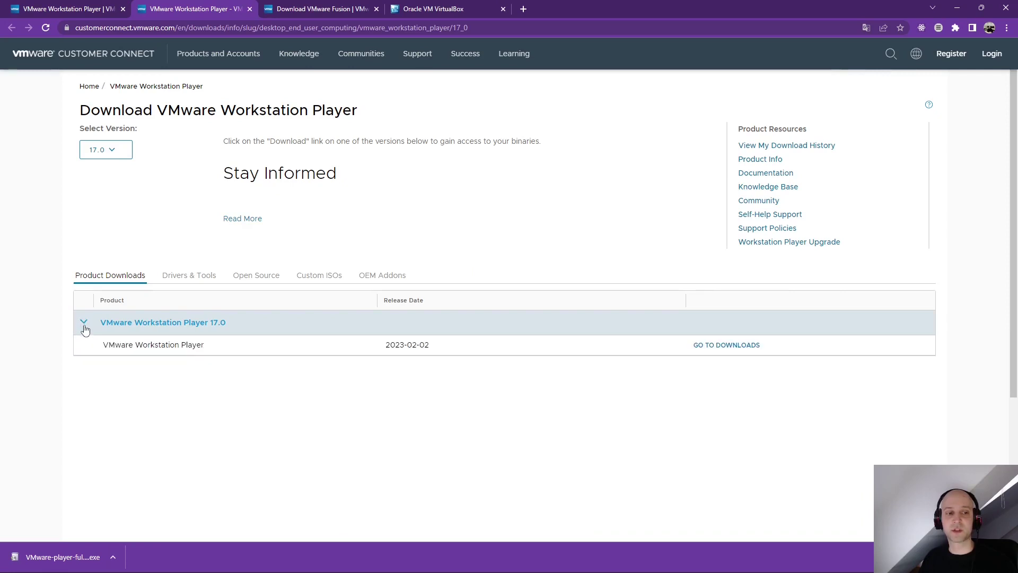
left_click(746, 347)
Step: Examine the Workstation 17.0.1 Player download entries for Linux 64-bit and Windows 64-bit operating systems
left_click_drag(262, 327, 156, 330)
left_click_drag(267, 404, 214, 393)
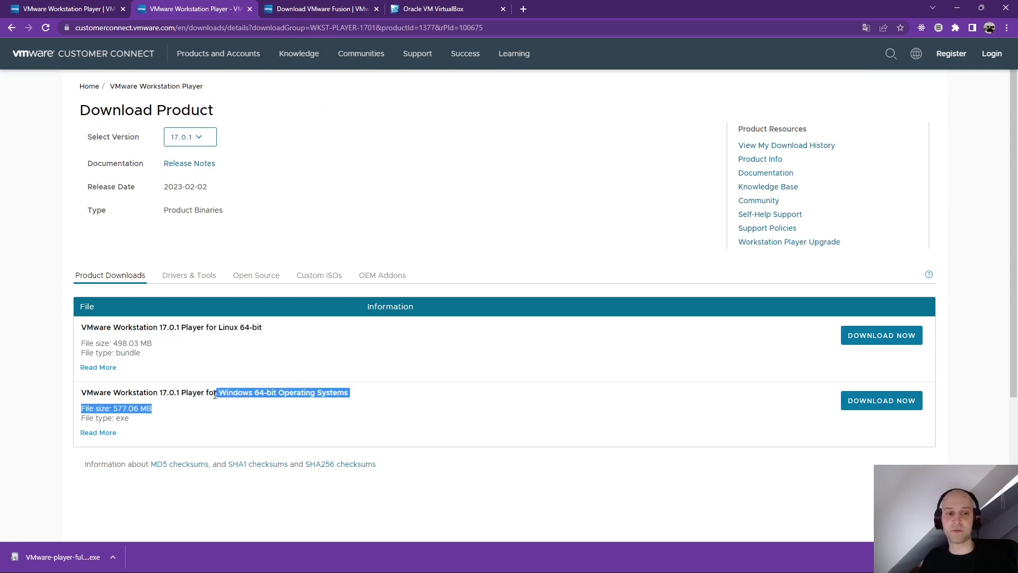
left_click(559, 419)
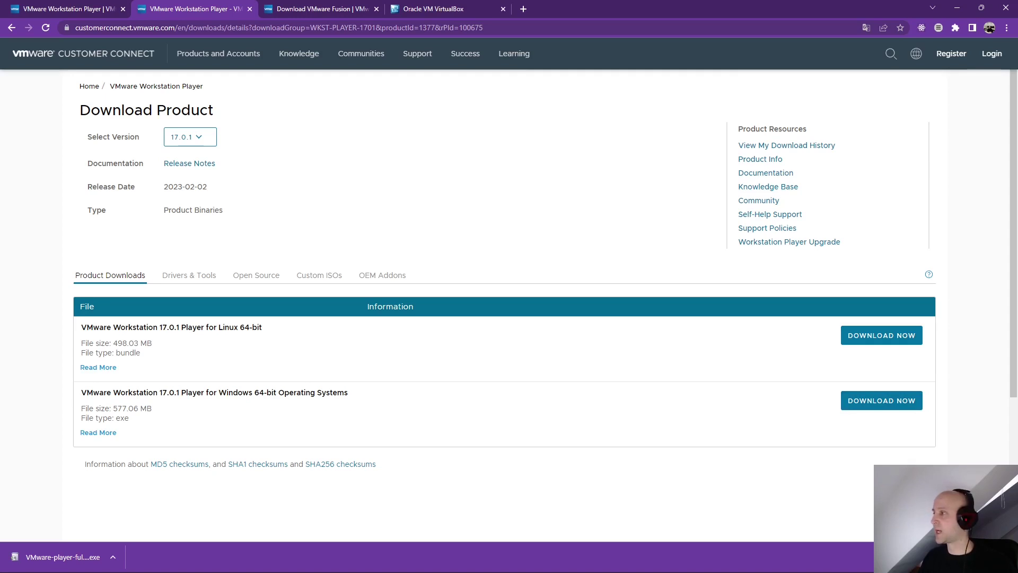
Step: Run the VMware-player-full-17.0.1 installer from the Downloads folder and allow it to start
key("super+e")
left_click_drag(388, 190, 295, 171)
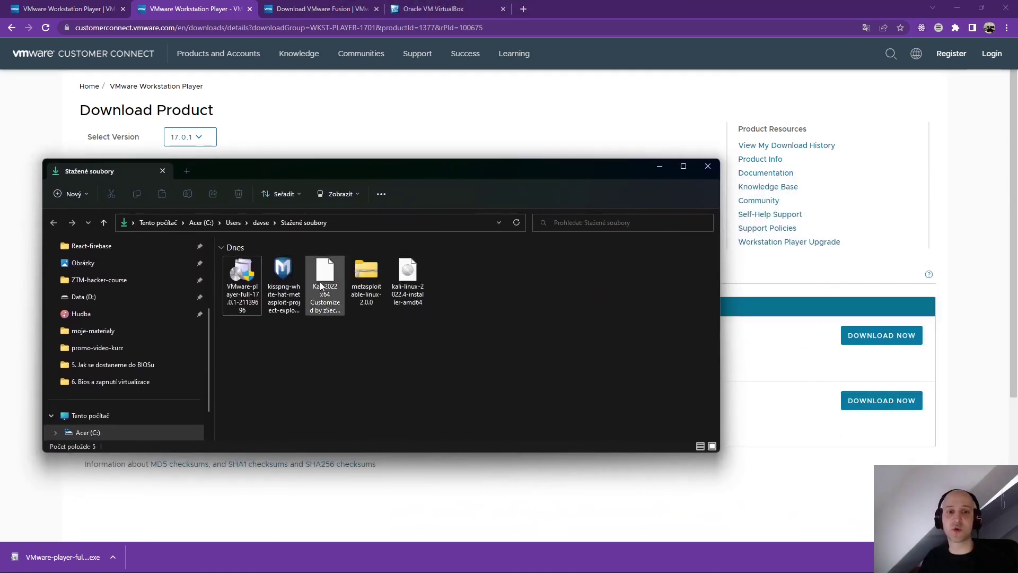
left_click(241, 281)
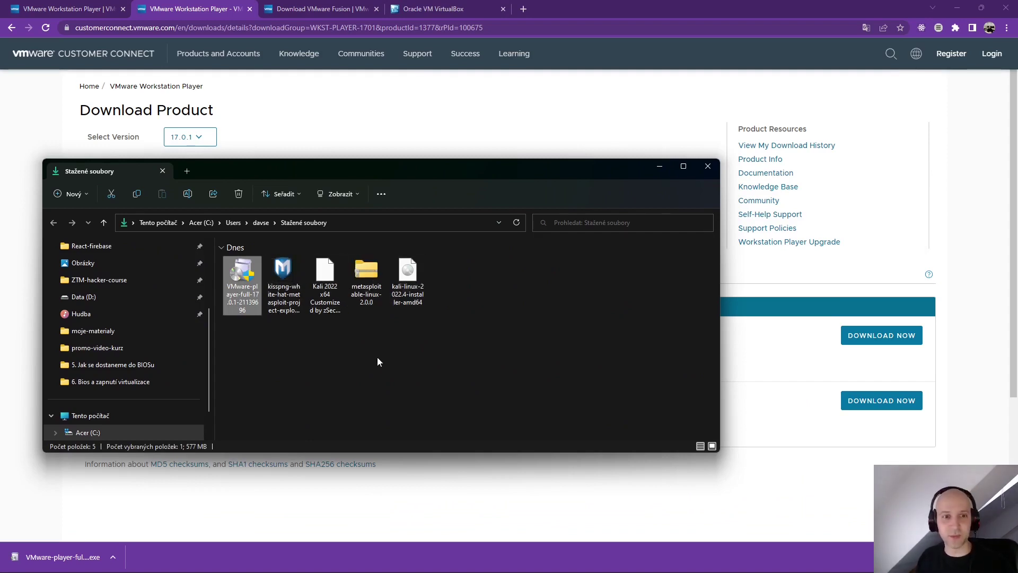
left_click(288, 382)
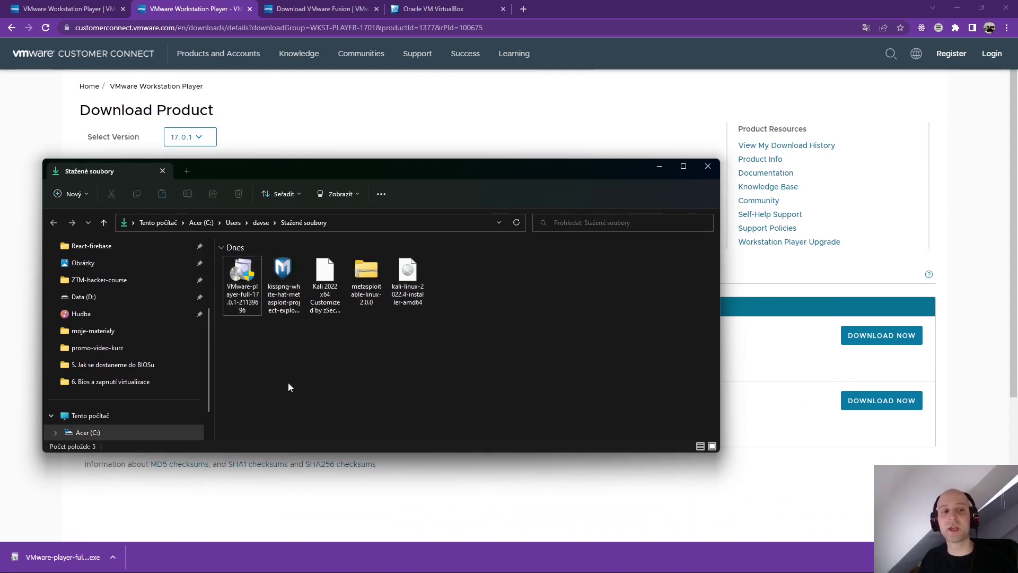
left_click(241, 294)
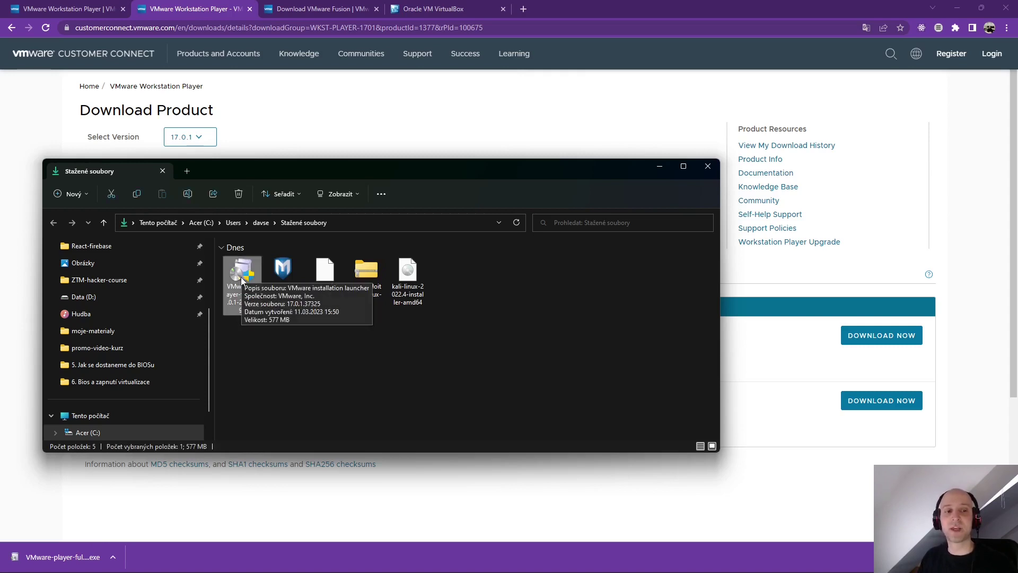
double_click(241, 281)
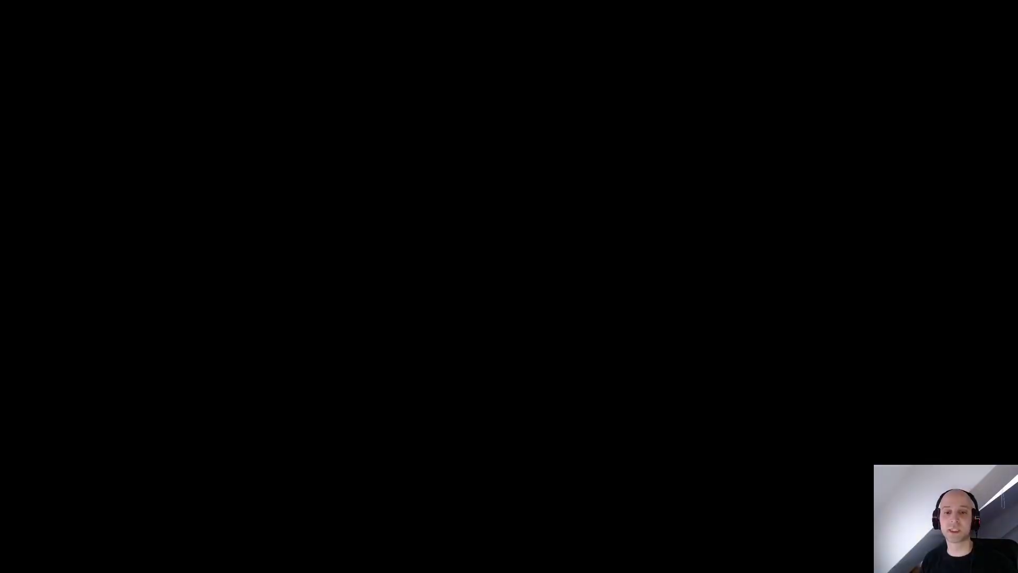
left_click(466, 367)
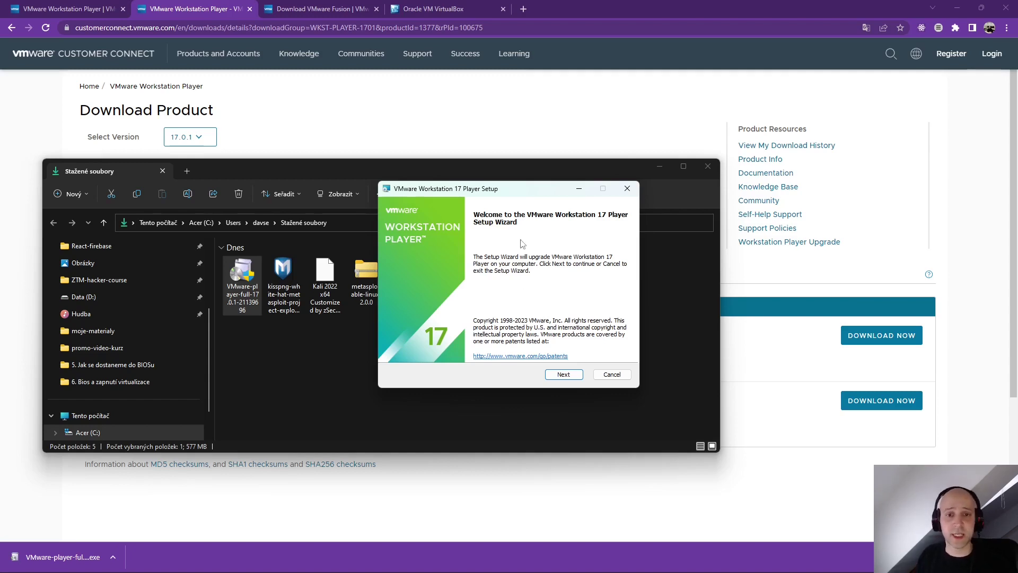
Step: Accept the VMware Workstation 17 Player license agreement and continue without installing Windows Hypervisor Platform automatically
left_click(565, 374)
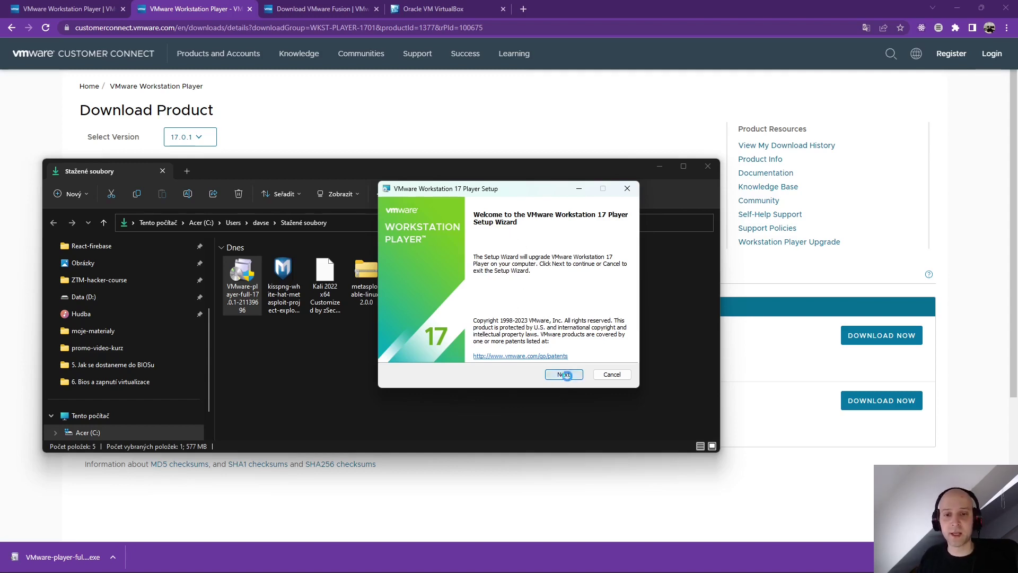
left_click(398, 351)
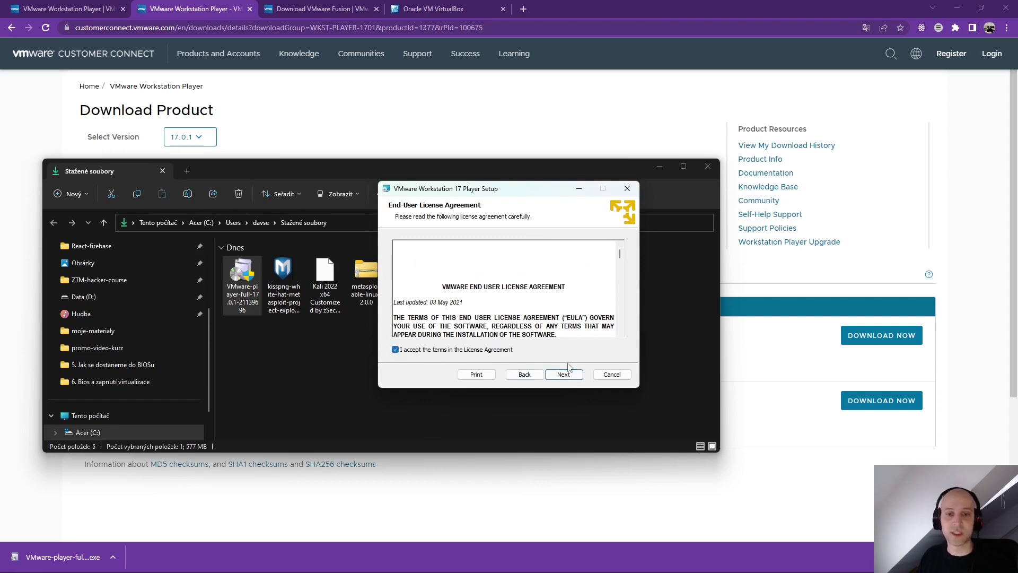
left_click(565, 374)
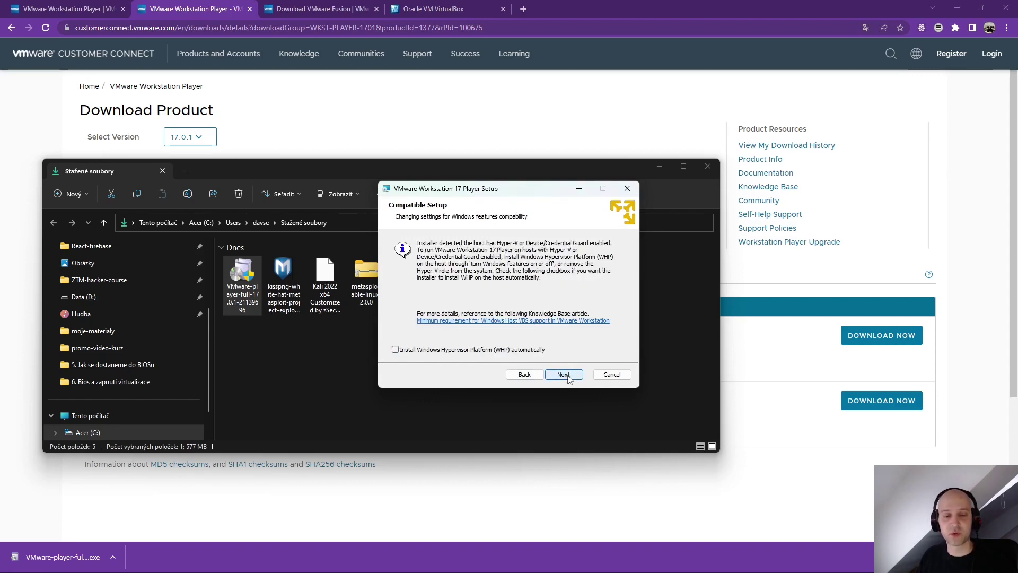
left_click(565, 375)
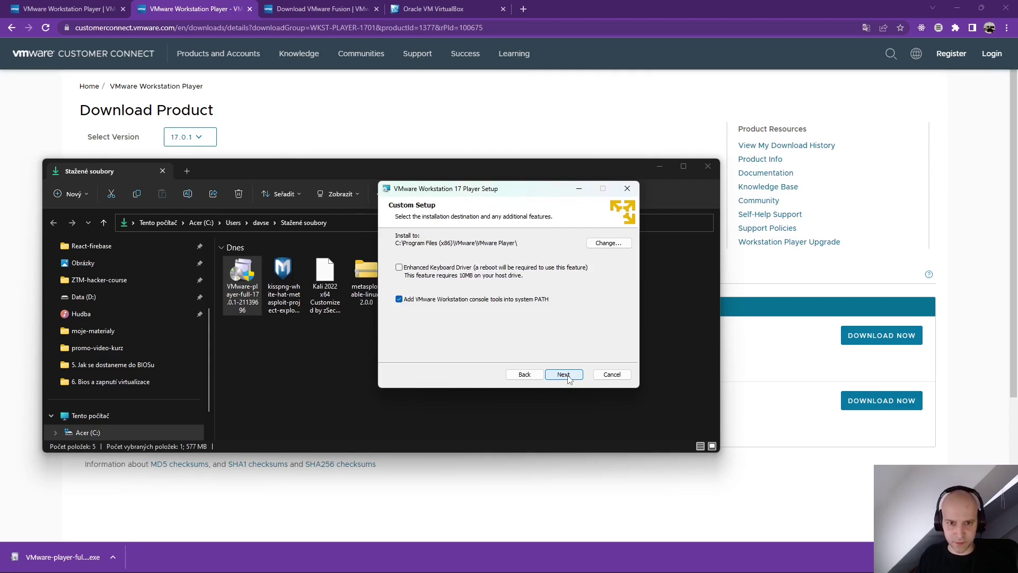
Step: Install the player in the default folder with console tools in PATH and Desktop and Start Menu shortcuts, then finish the setup
left_click(565, 375)
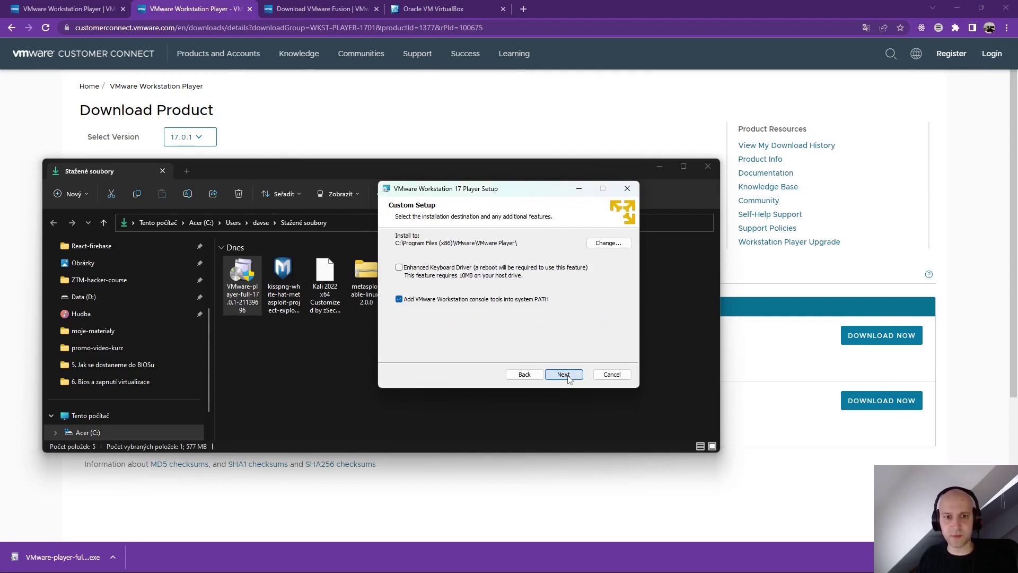
left_click(566, 375)
left_click(565, 375)
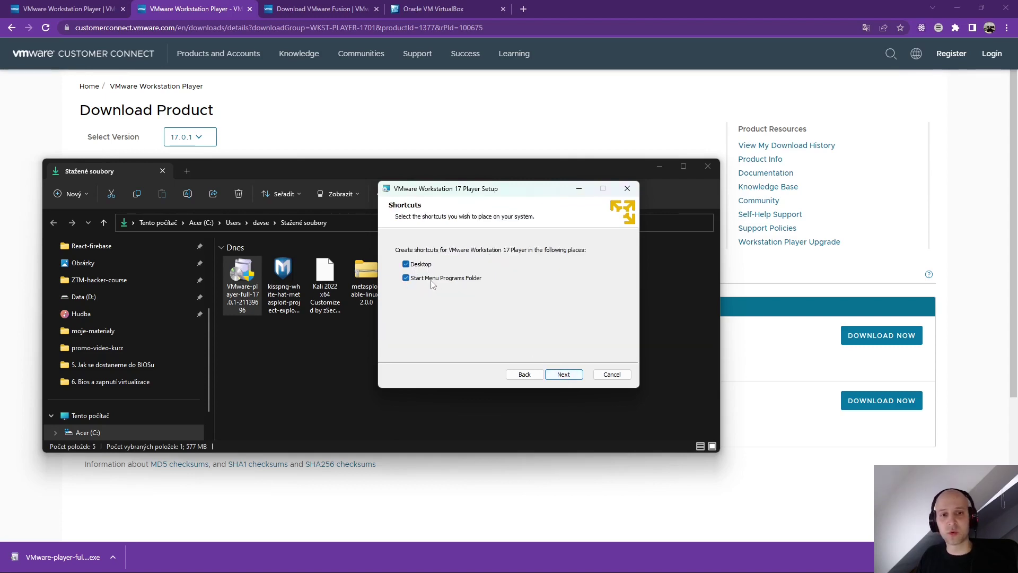
left_click(564, 374)
left_click(568, 377)
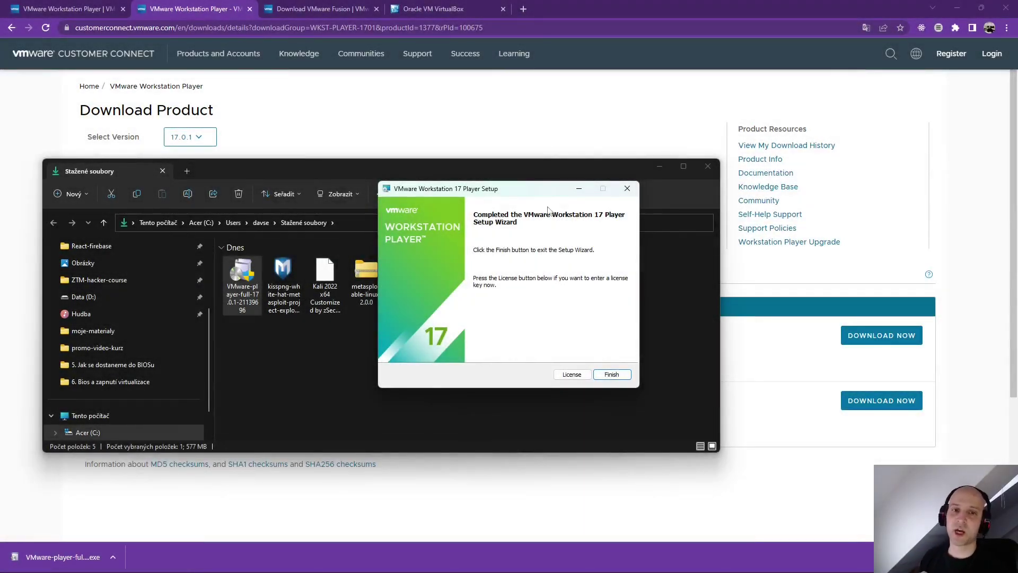
left_click(611, 375)
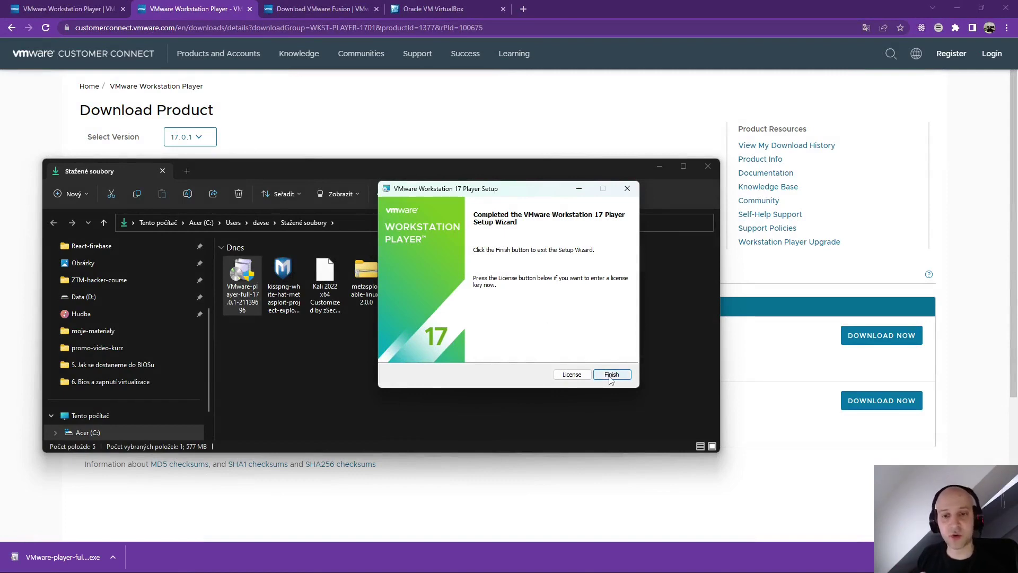
Step: Clear the folder and browser windows off the desktop and launch VMware Workstation 17 Player from its desktop shortcut
left_click(708, 167)
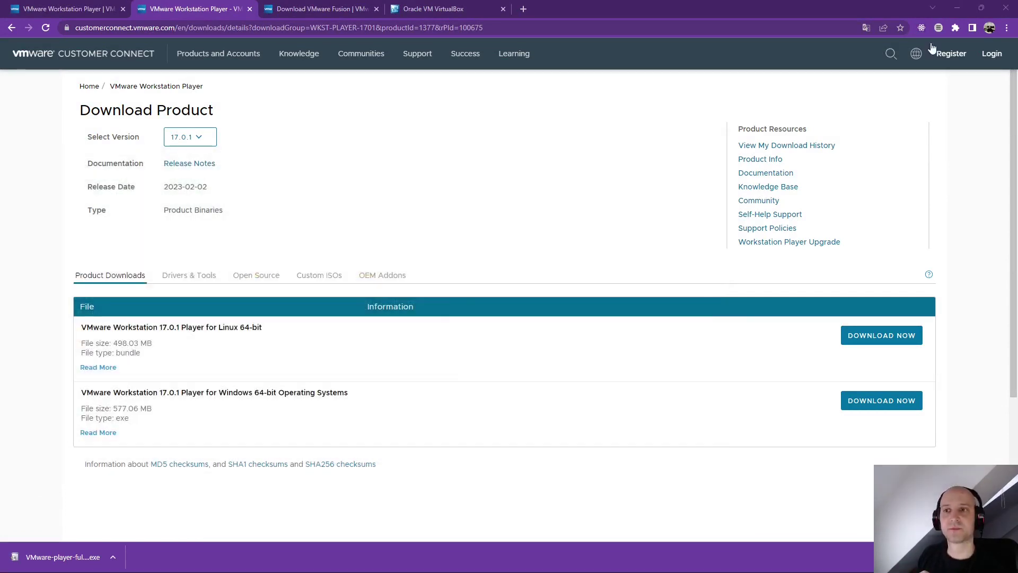
left_click_drag(805, 5, 1017, 7)
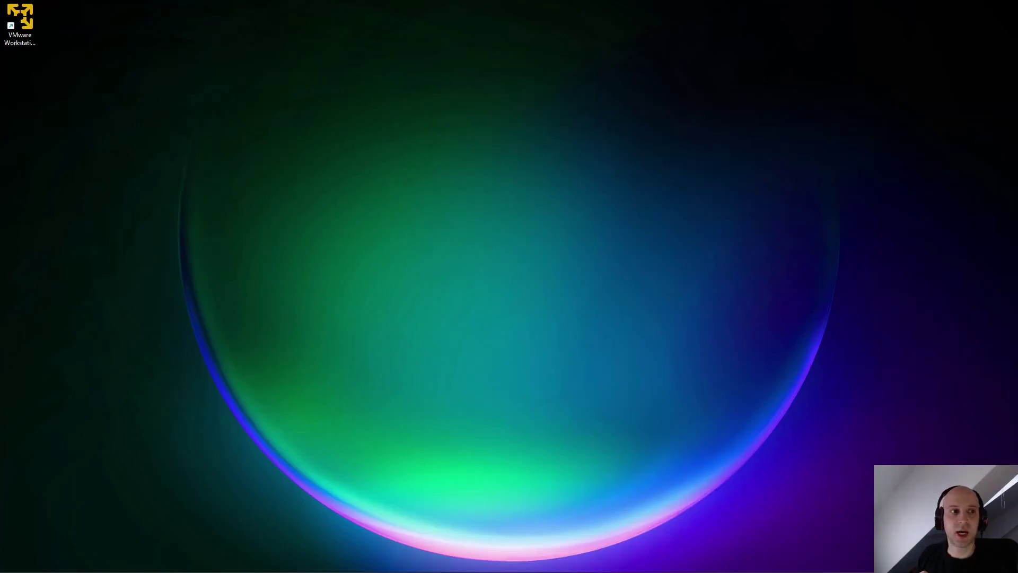
left_click_drag(30, 31, 553, 188)
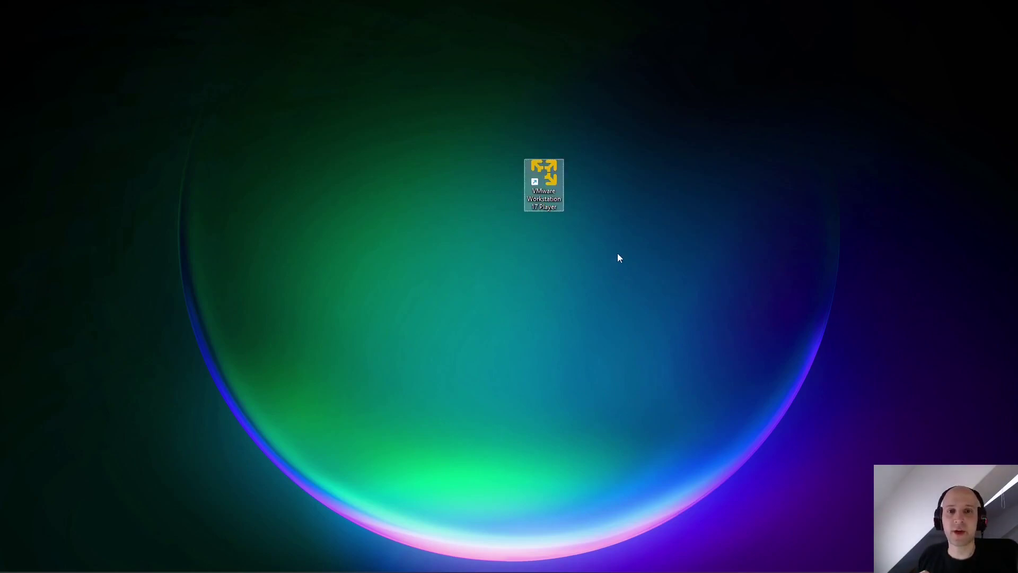
double_click(549, 180)
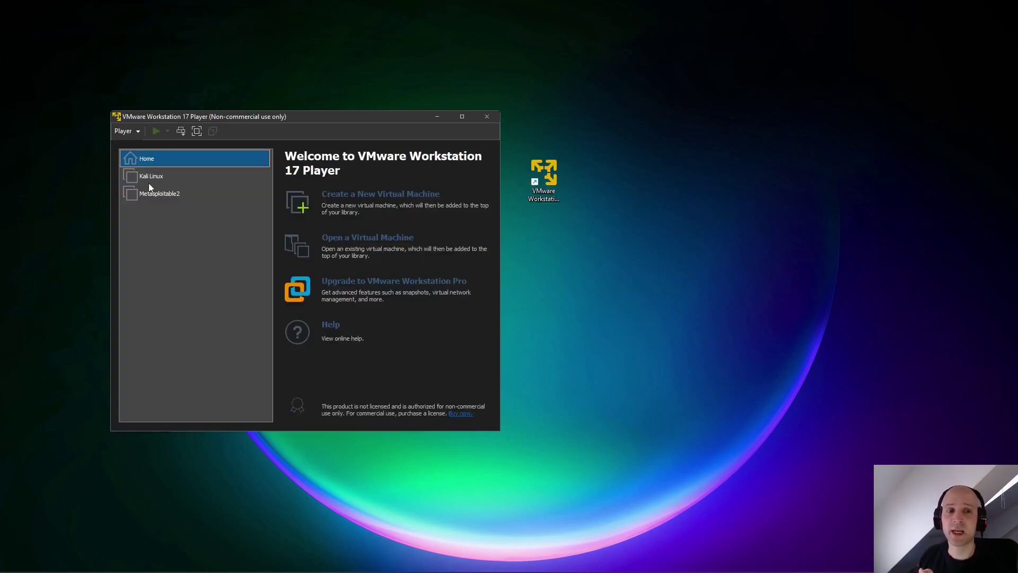
Step: Delete the Kali Linux virtual machine permanently from disk
left_click(143, 177)
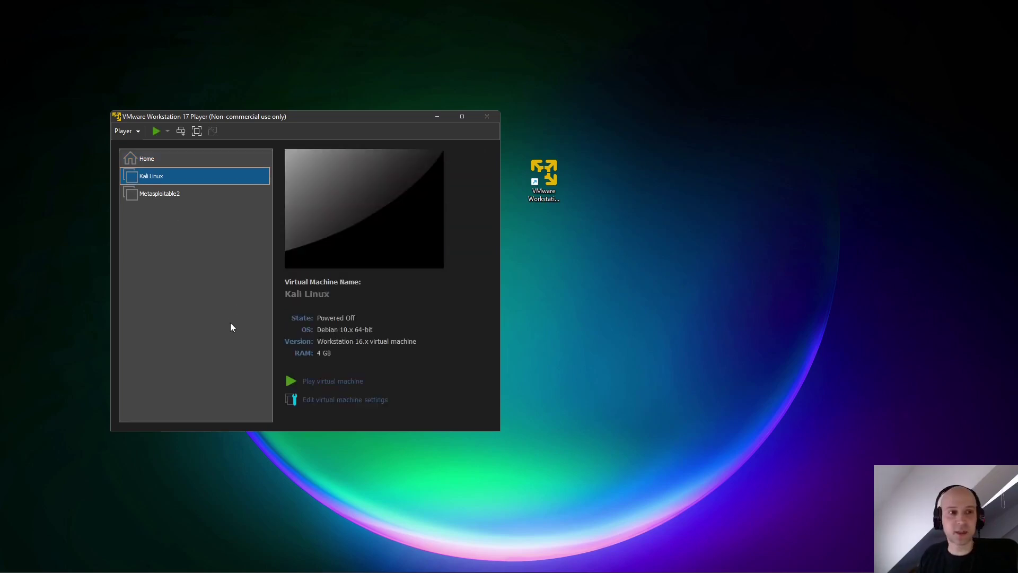
key("Delete")
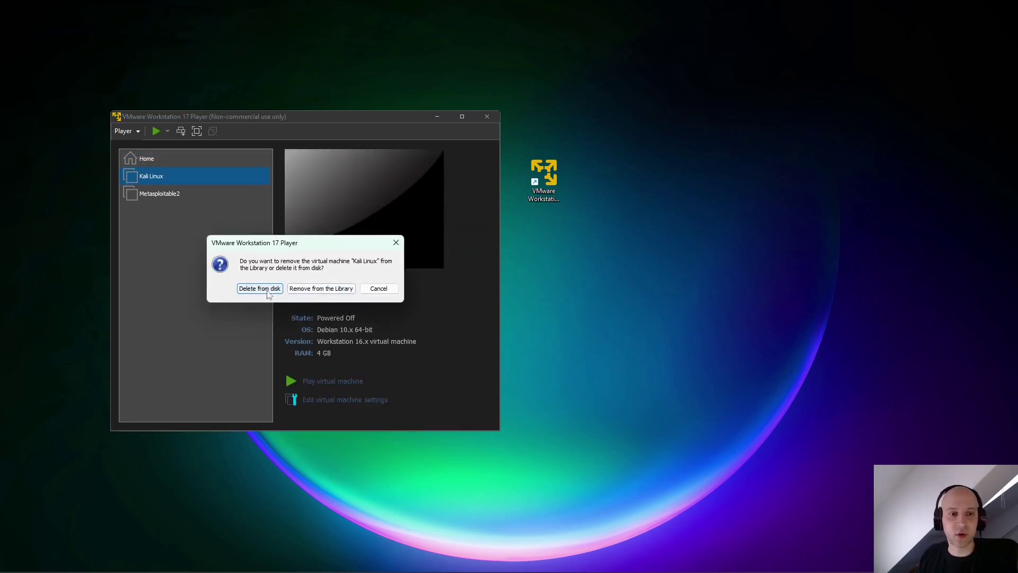
left_click(321, 289)
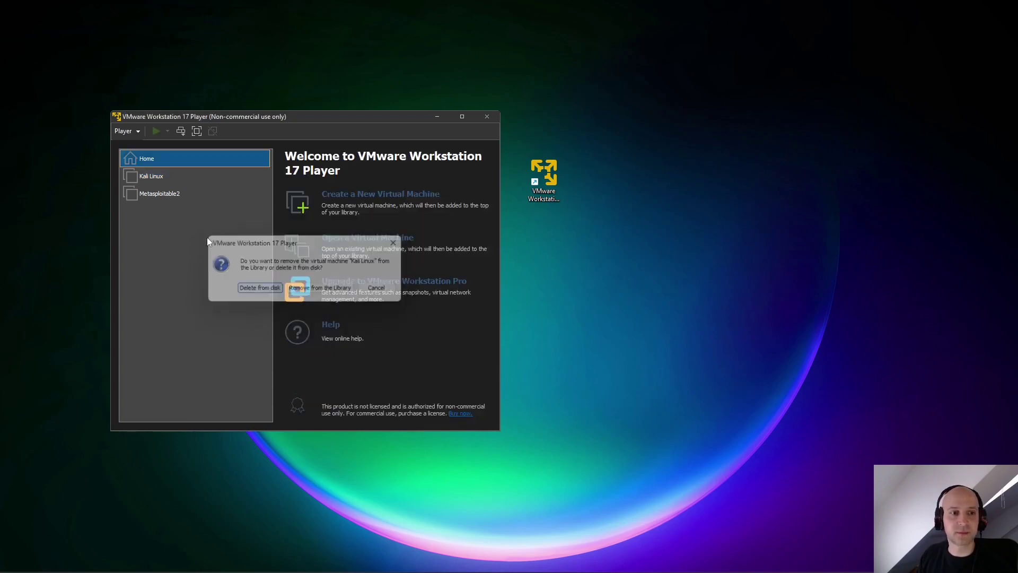
left_click(156, 180)
key("Delete")
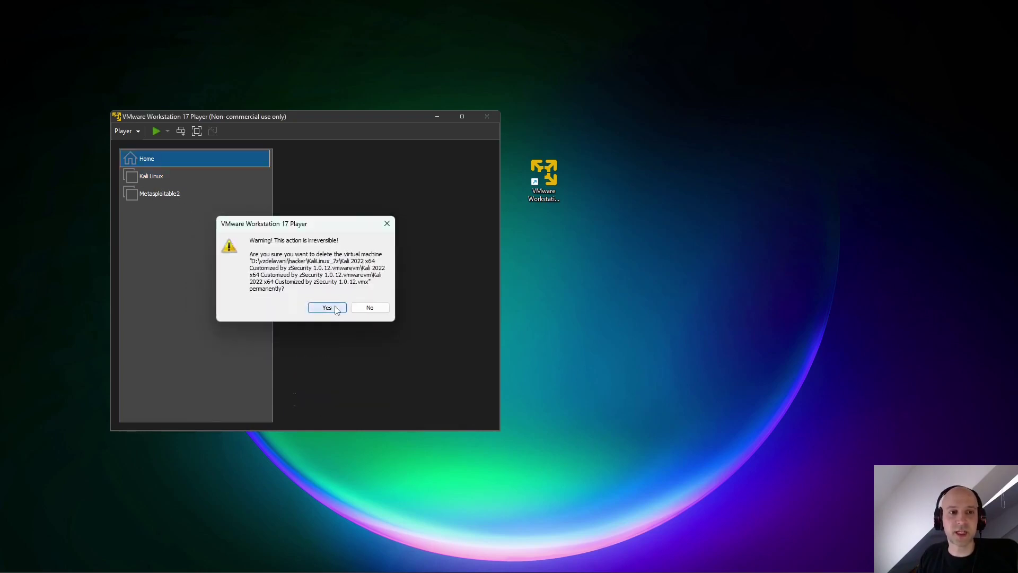
left_click(327, 308)
Step: Delete the Metasploitable2 virtual machine from disk and confirm the permanent deletion
left_click(166, 178)
key("Delete")
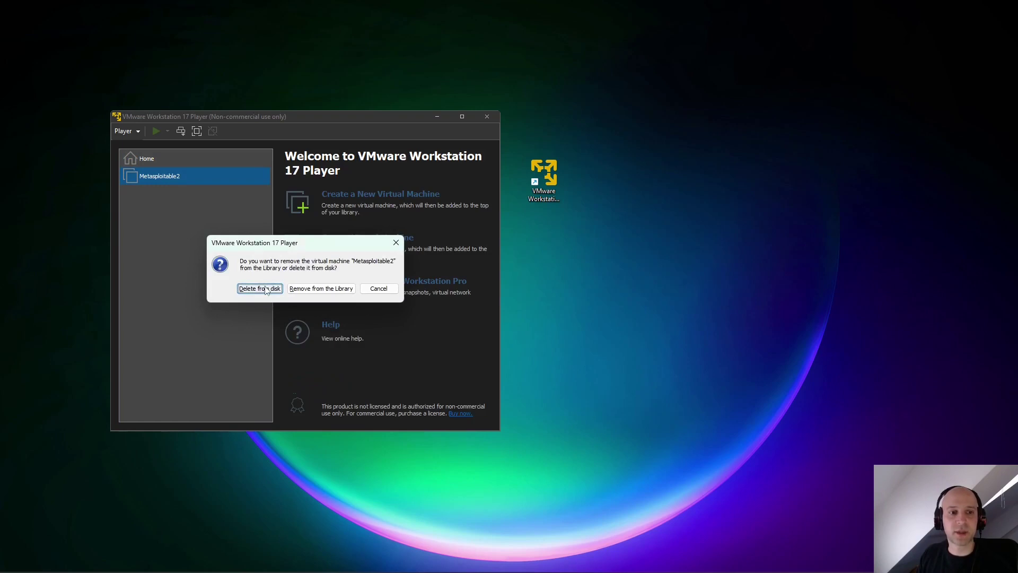
left_click(266, 290)
left_click(362, 296)
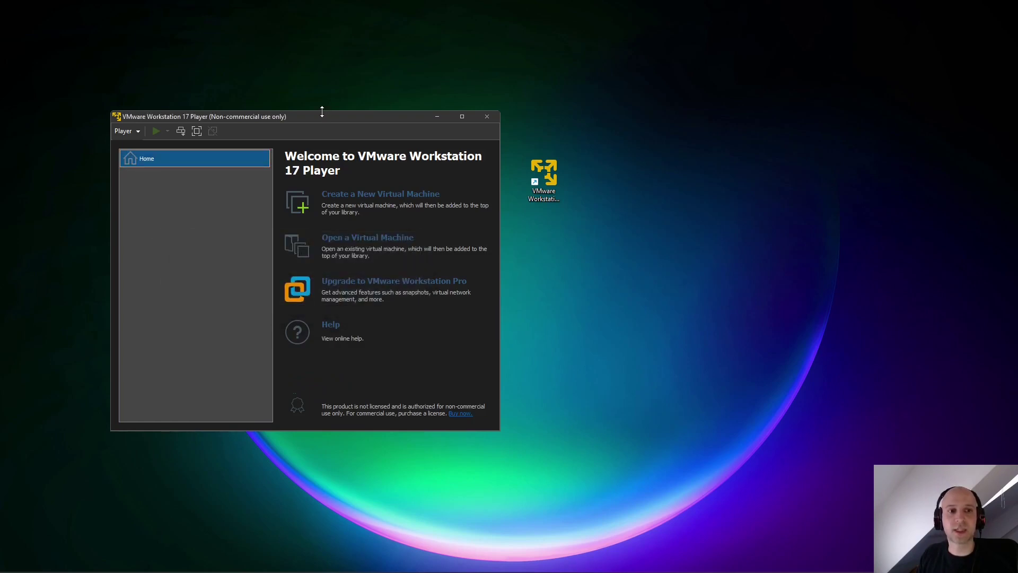
Step: Move the player's desktop shortcut farther away from its window and unpin the player from the taskbar
left_click_drag(321, 117, 339, 118)
left_click_drag(543, 178, 795, 206)
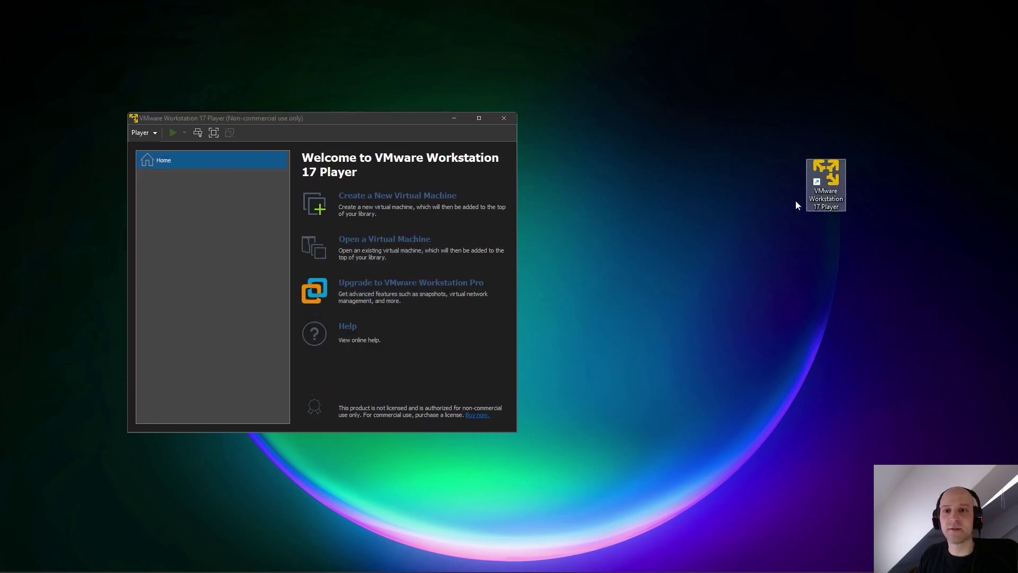
left_click(360, 121)
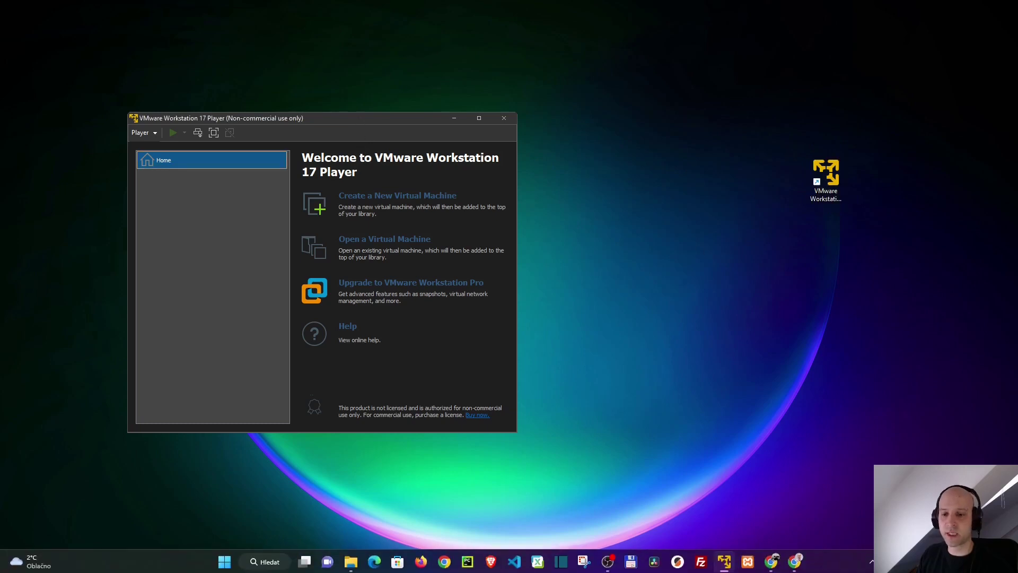
right_click(725, 562)
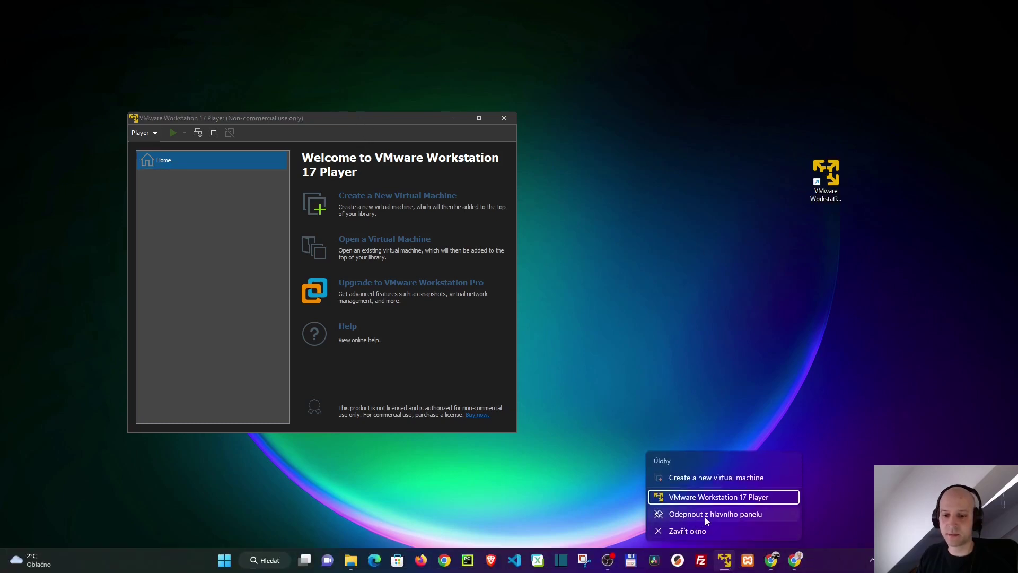
left_click(714, 517)
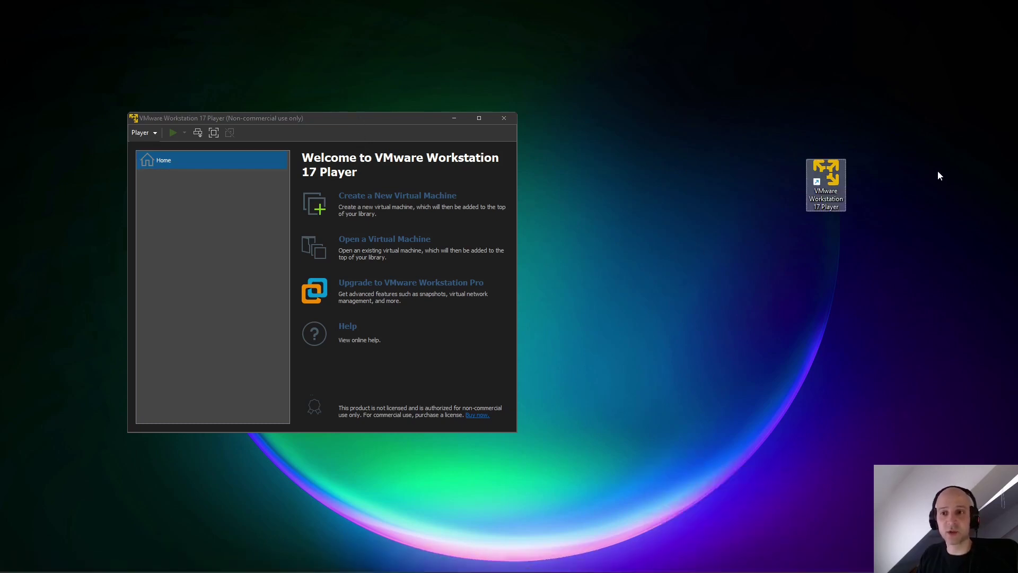
left_click_drag(749, 111, 854, 238)
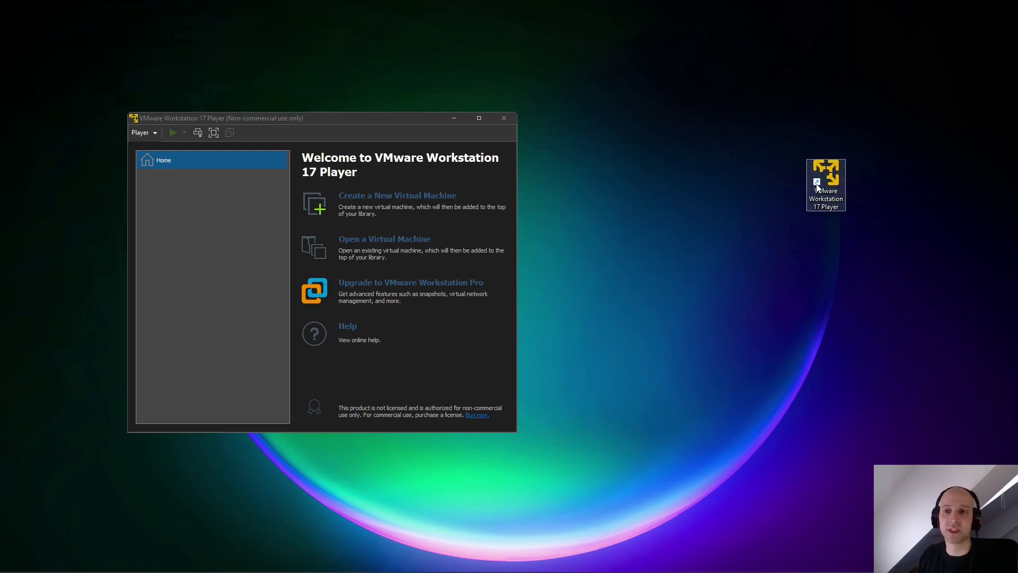
left_click_drag(824, 180, 660, 170)
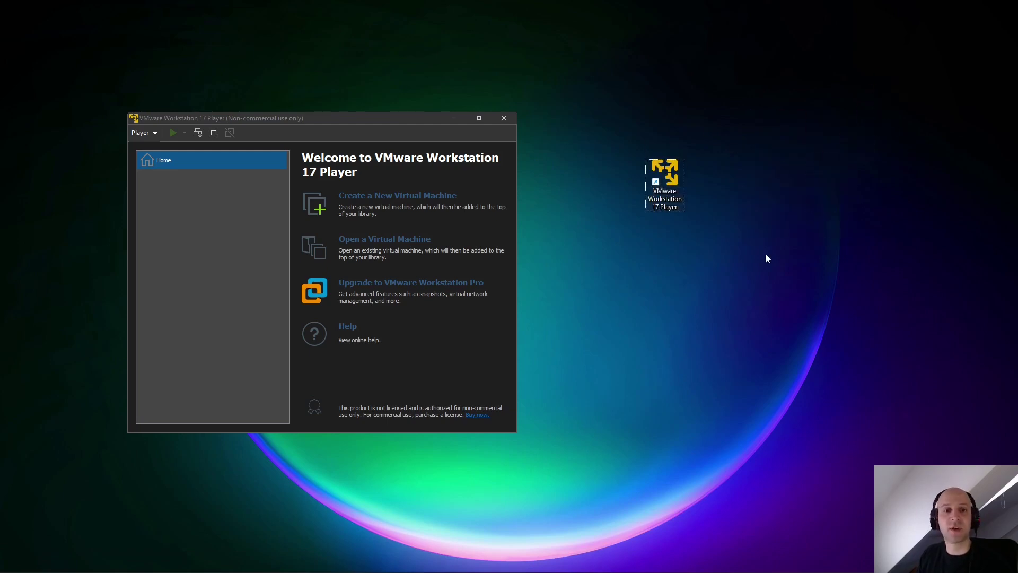
left_click_drag(318, 118, 350, 130)
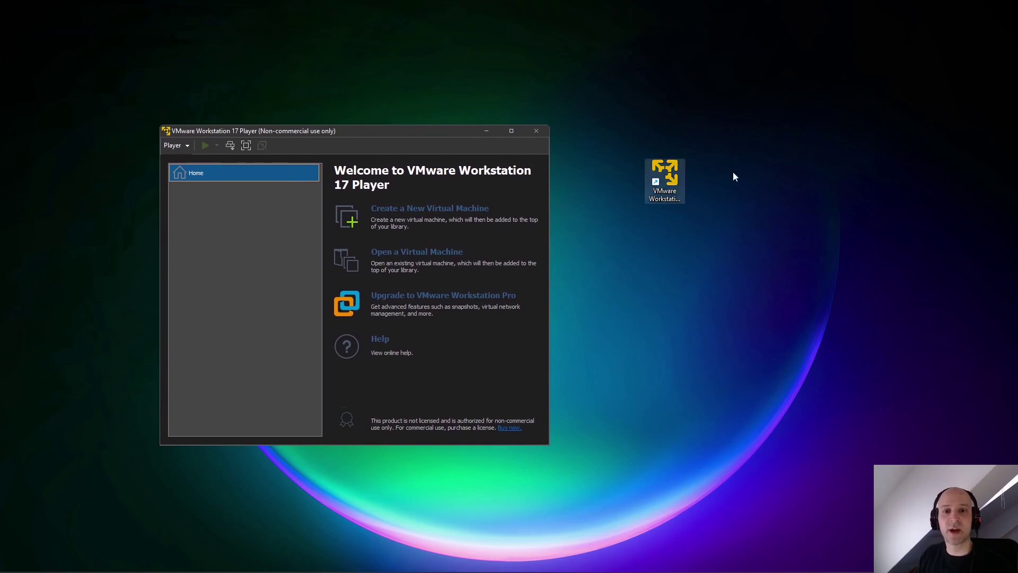
left_click_drag(680, 183, 740, 119)
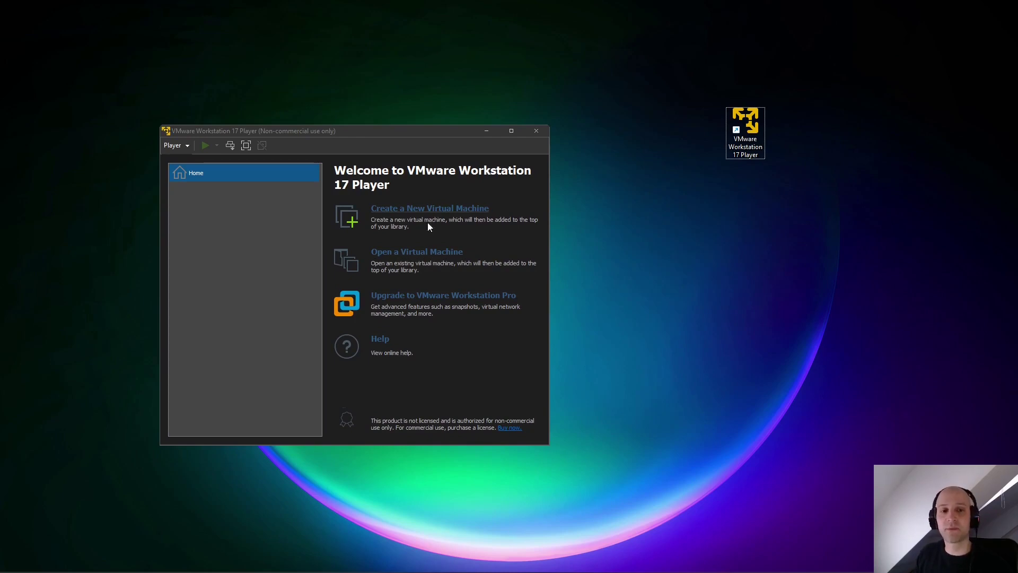
left_click_drag(377, 131, 402, 111)
left_click_drag(745, 124, 664, 181)
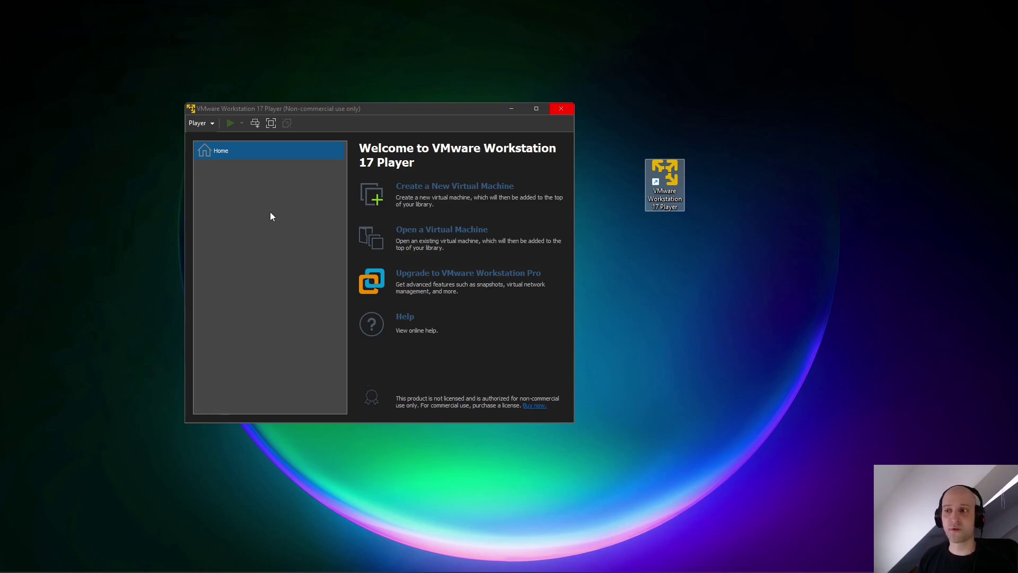
Step: Switch to the browser, maximize it on this screen and open the VirtualBox 7.0 download page from virtualbox.org
left_click_drag(1017, 159, 689, 127)
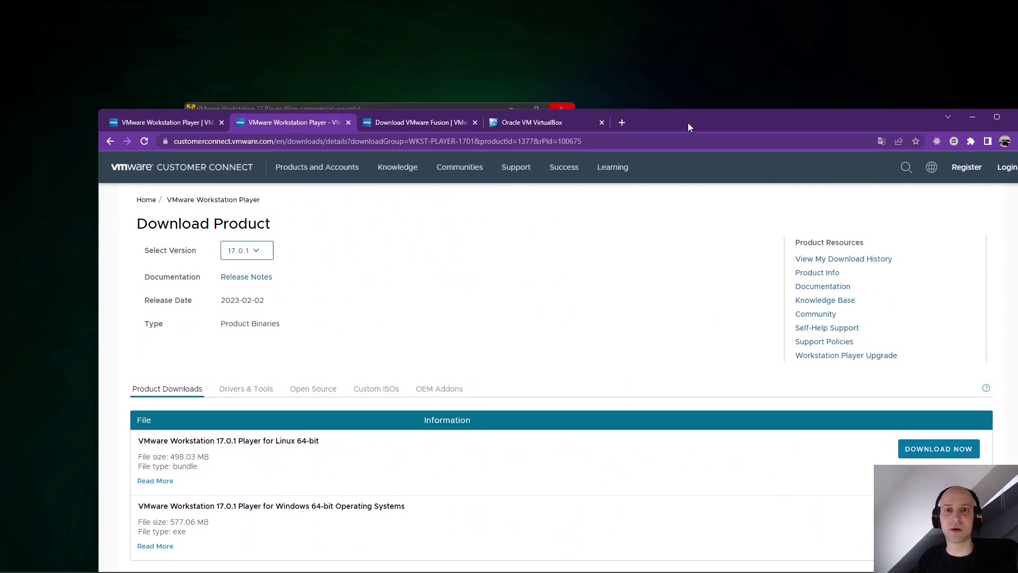
double_click(688, 126)
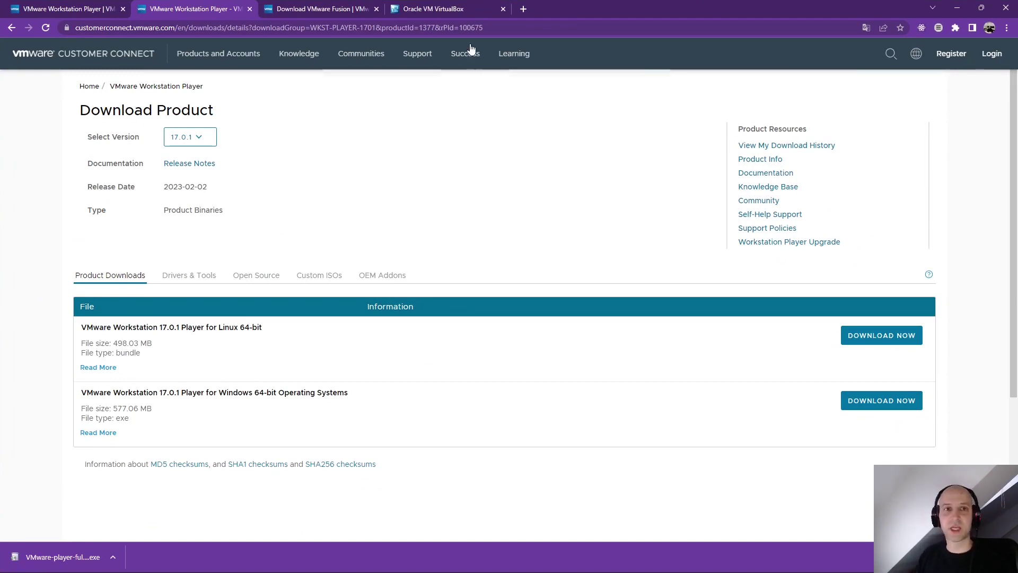
left_click(446, 7)
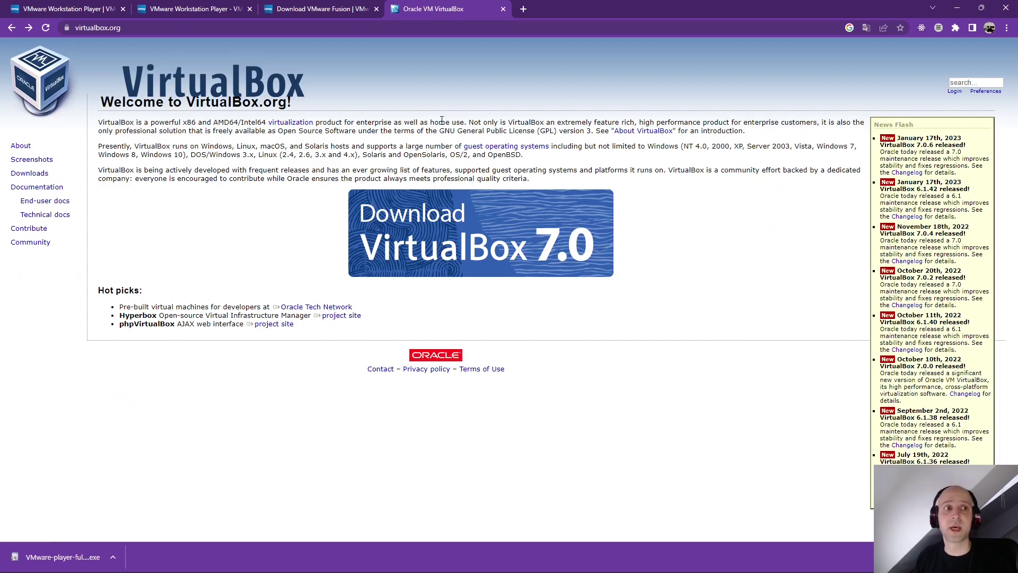
left_click(98, 27)
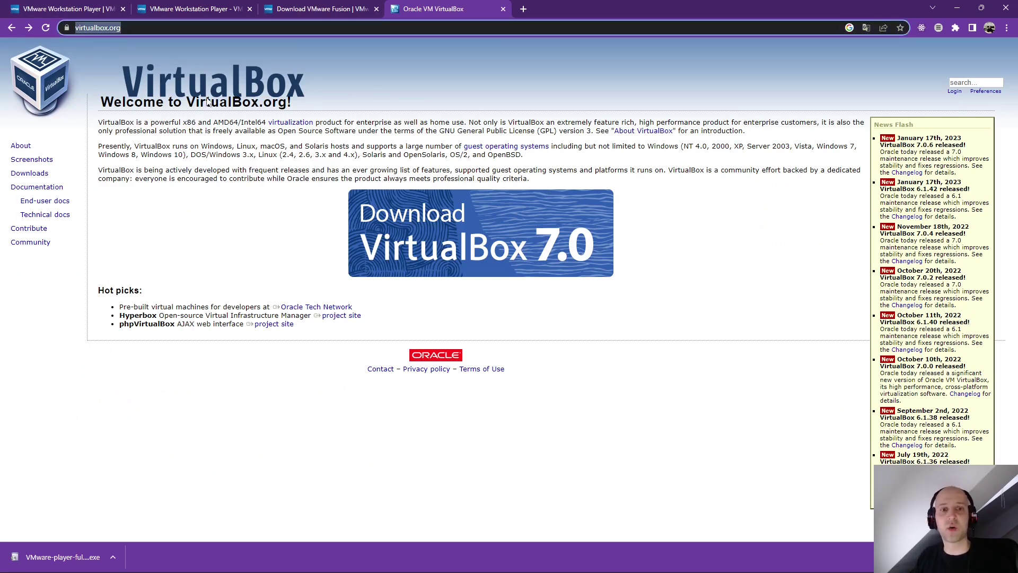
left_click(447, 234)
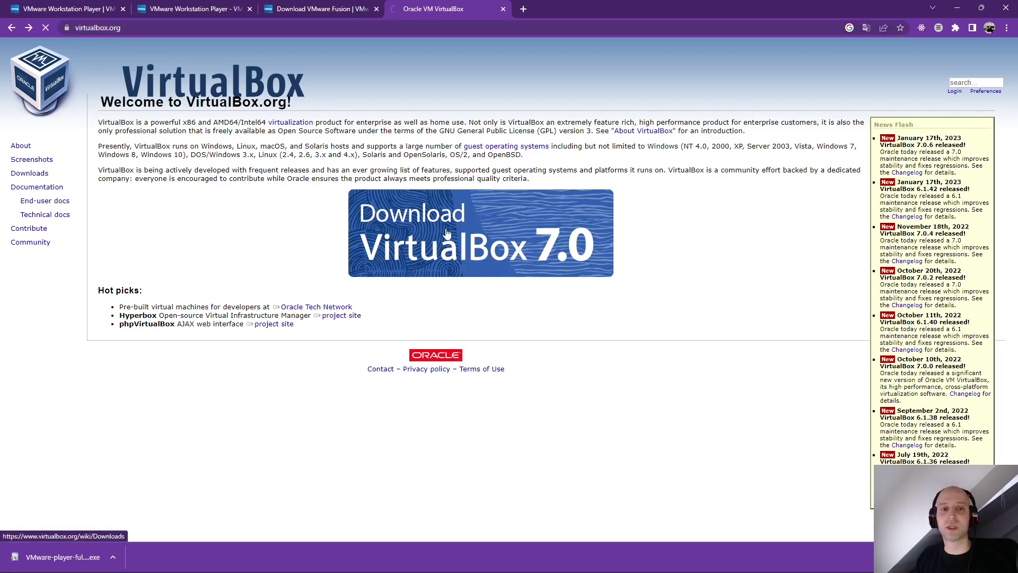
Step: Examine the VirtualBox 7.0.6 platform packages offered for Windows hosts, macOS / Intel hosts and Linux distributions
triple_click(148, 211)
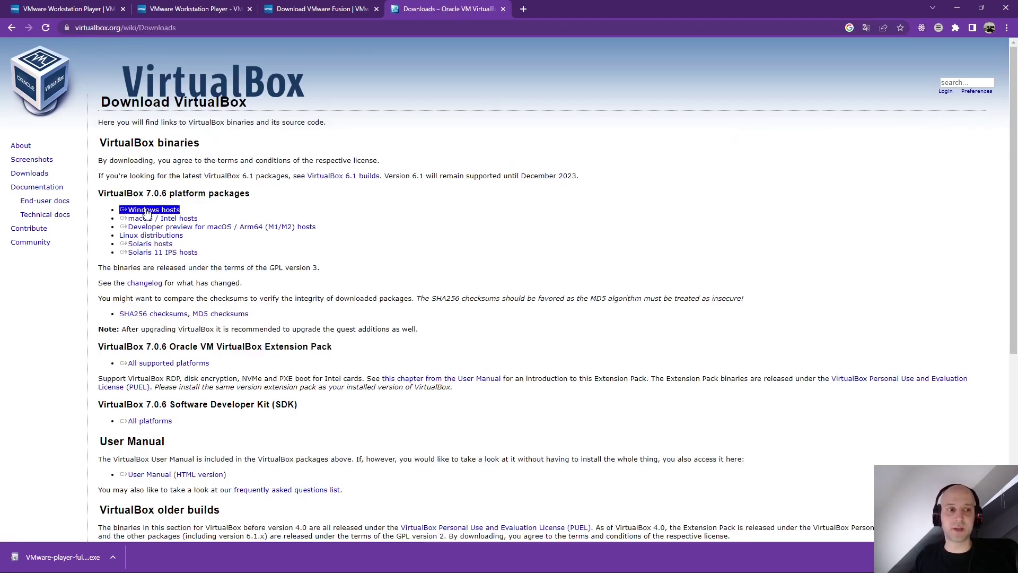
triple_click(149, 220)
triple_click(160, 237)
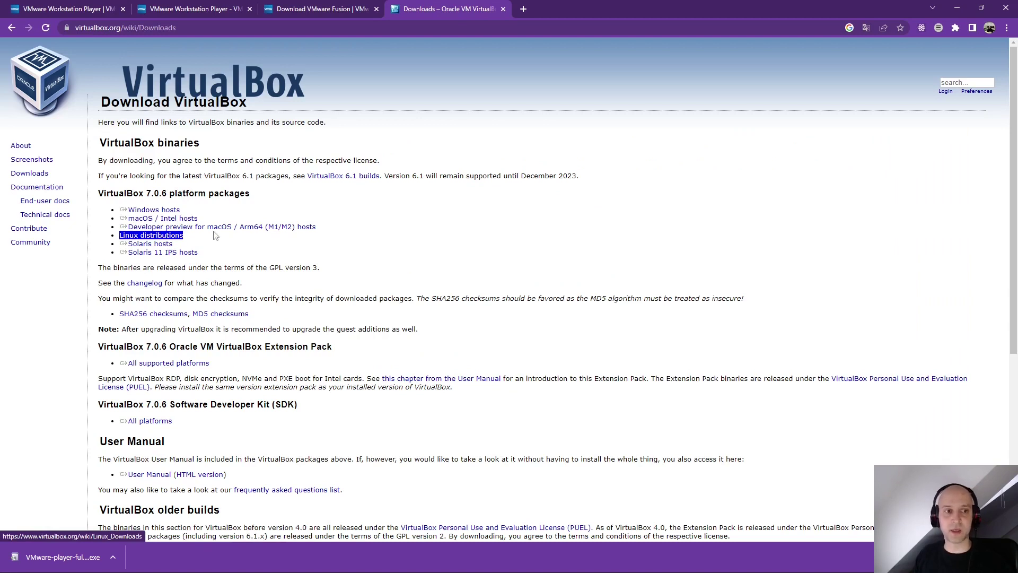
left_click(218, 234)
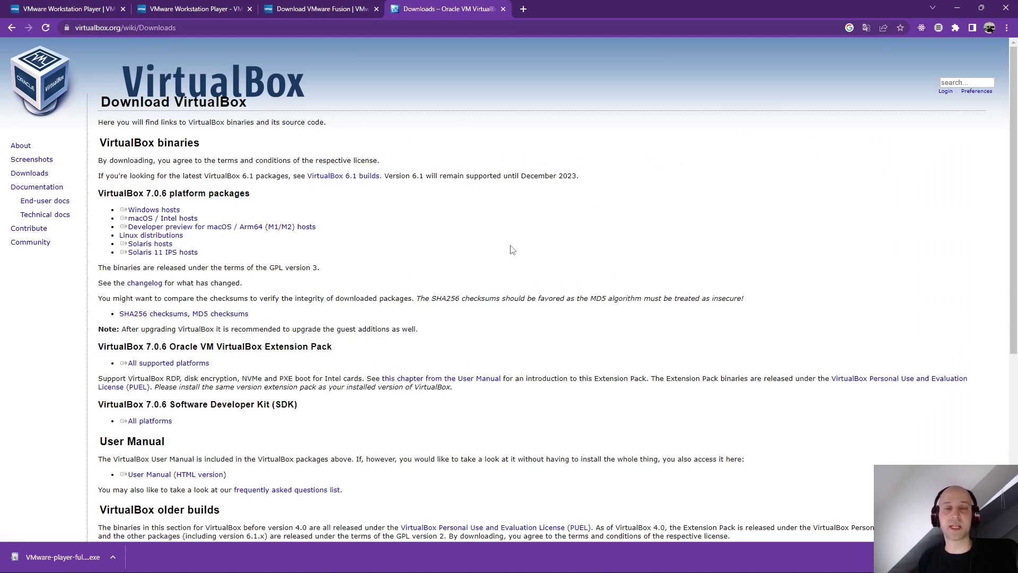